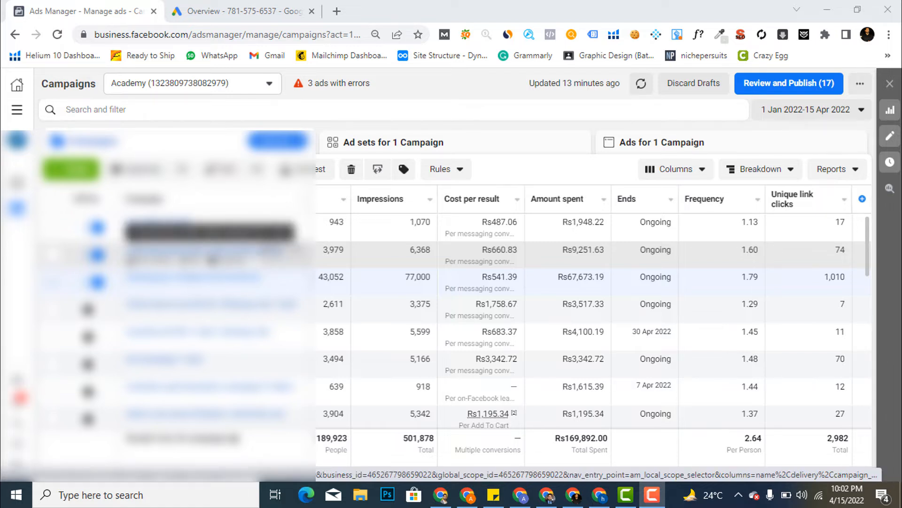
# - Open the Audiences tool and start a new custom audience with Website as its source
pyautogui.click(16, 115)
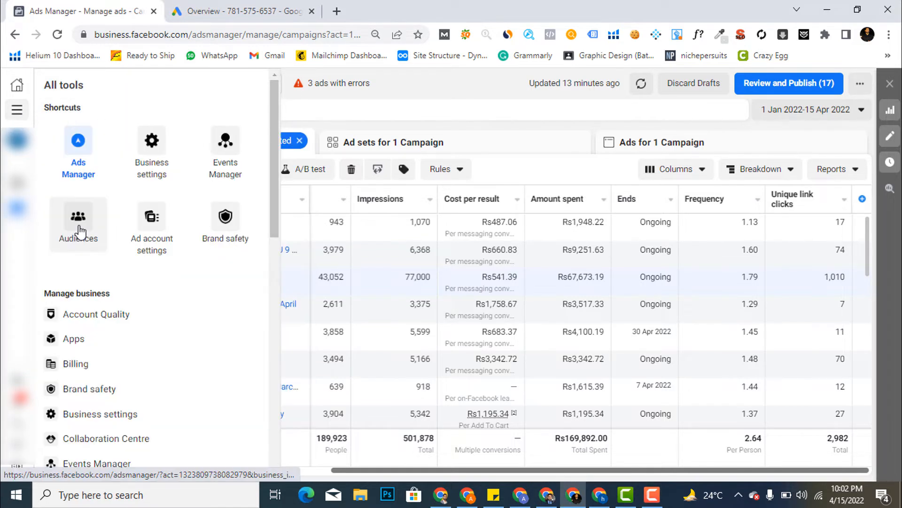
pyautogui.click(80, 230)
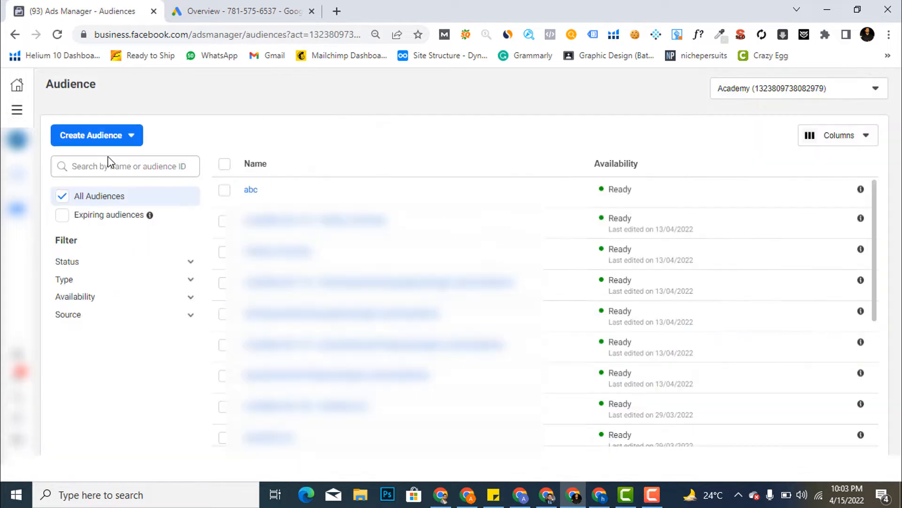
pyautogui.click(125, 147)
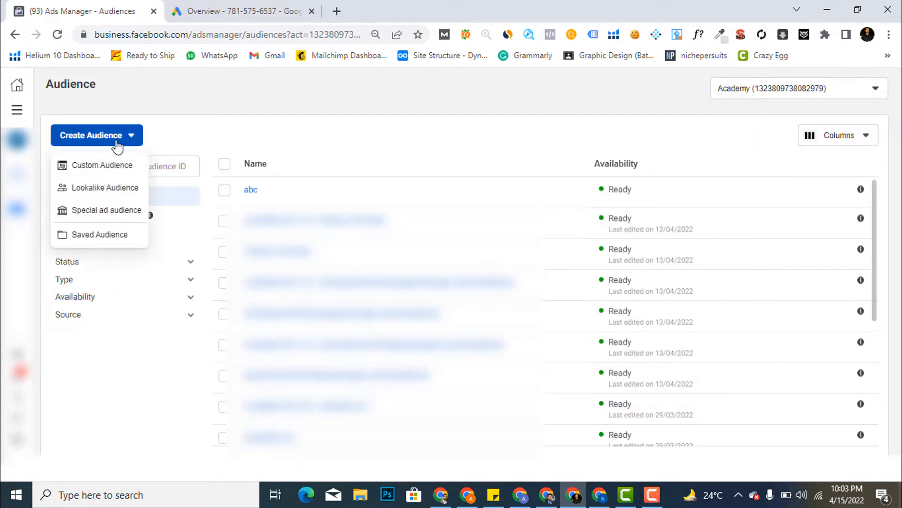
pyautogui.click(95, 167)
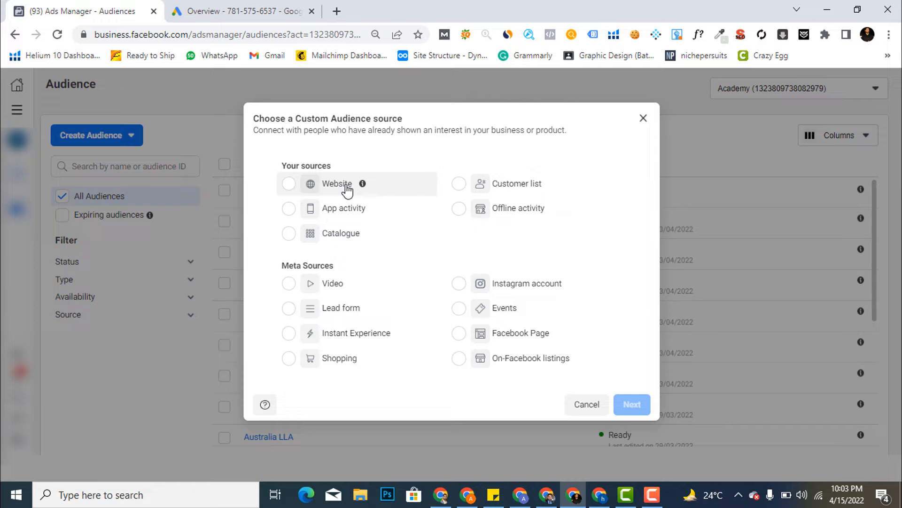
pyautogui.click(316, 188)
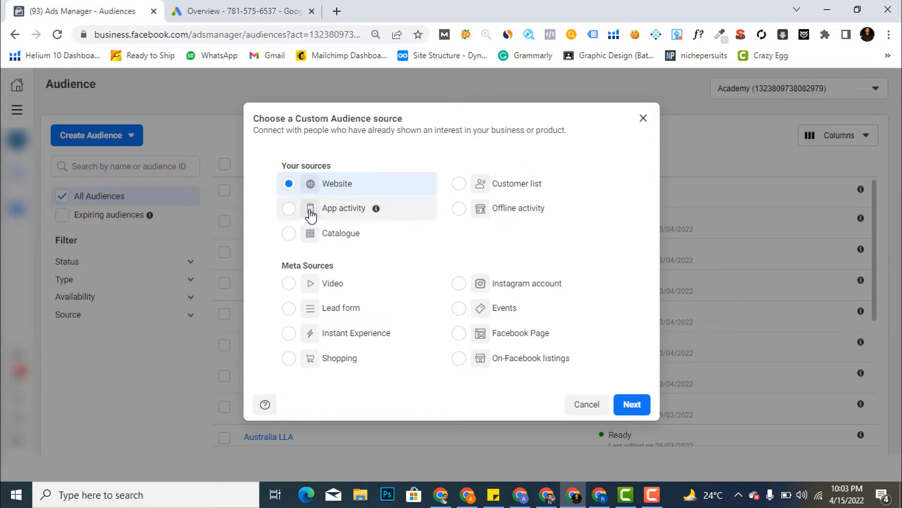
pyautogui.click(634, 407)
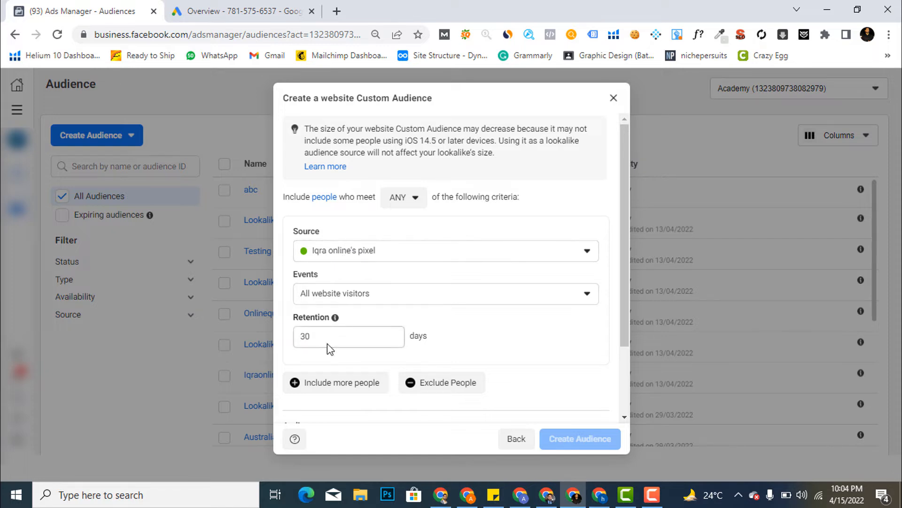
# - Set the website audience's retention to 180 days and its event to Purchase
pyautogui.doubleClick(303, 337)
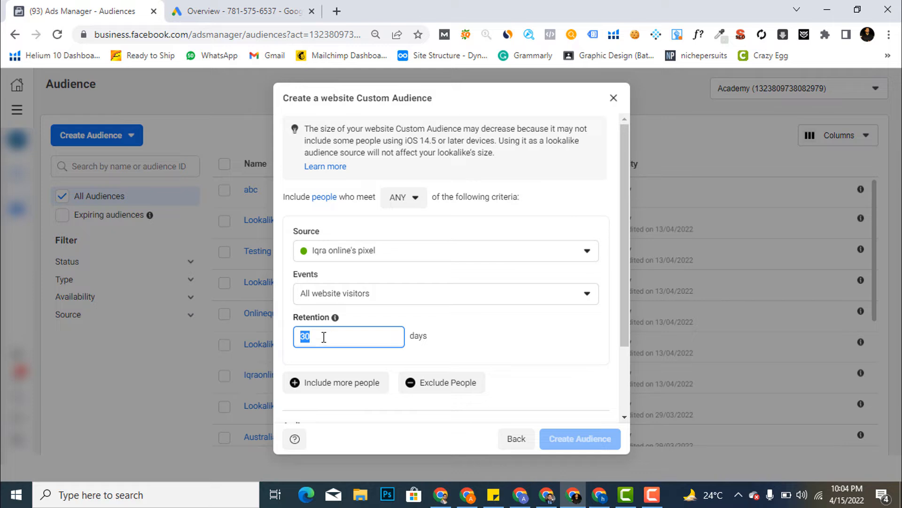
pyautogui.write('180')
pyautogui.click(531, 321)
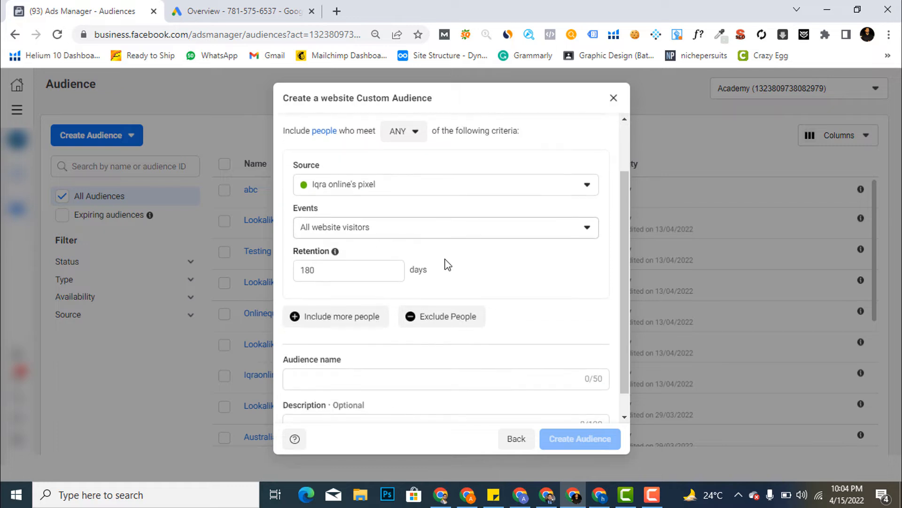
pyautogui.scroll(-1, 454, 254)
pyautogui.click(379, 227)
pyautogui.scroll(-1, 411, 404)
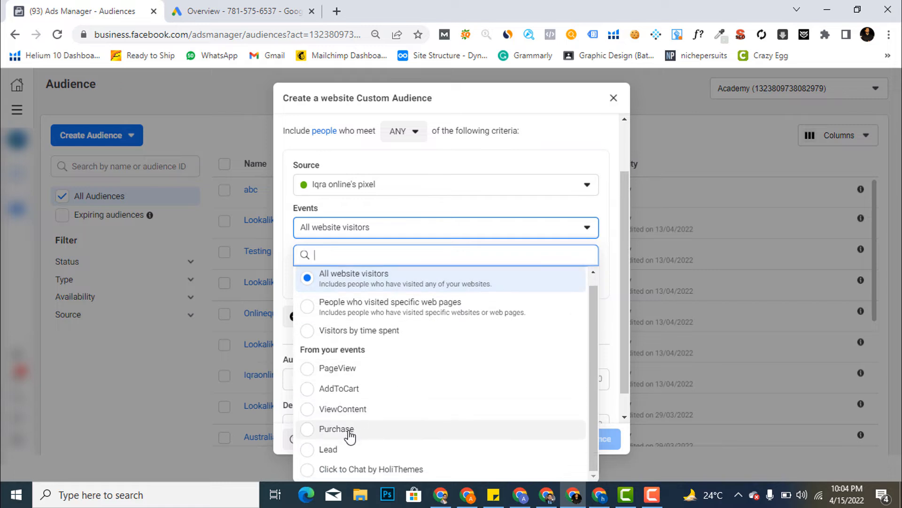
pyautogui.click(407, 429)
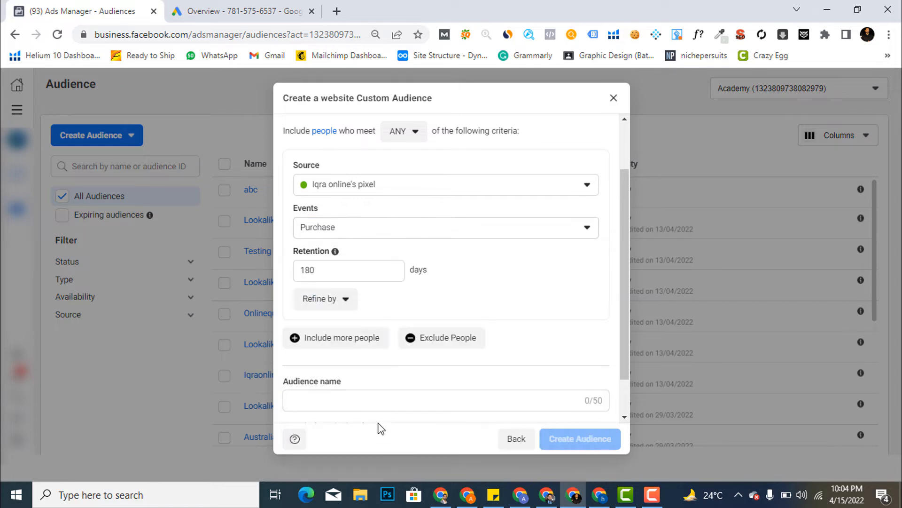
# - Name the website audience abc, create it and dismiss the suggested follow-up actions
pyautogui.click(442, 400)
pyautogui.write('abc')
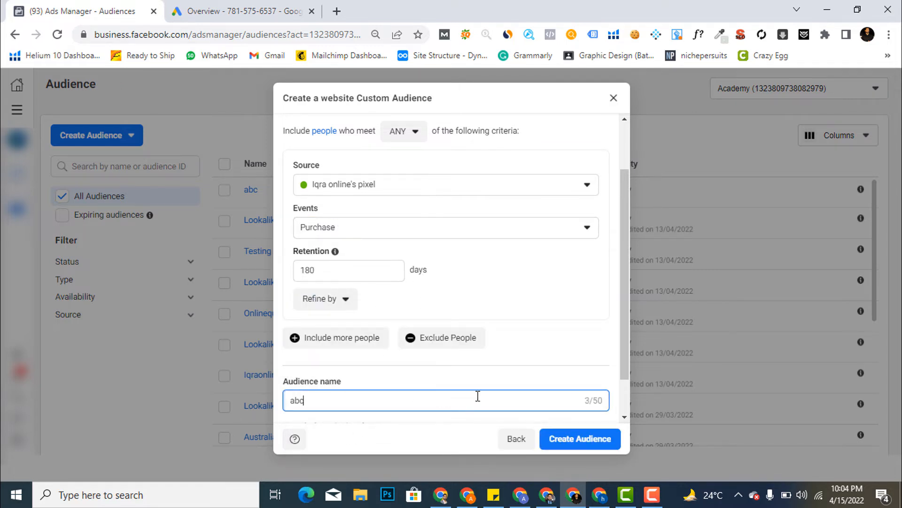
pyautogui.scroll(-1, 571, 296)
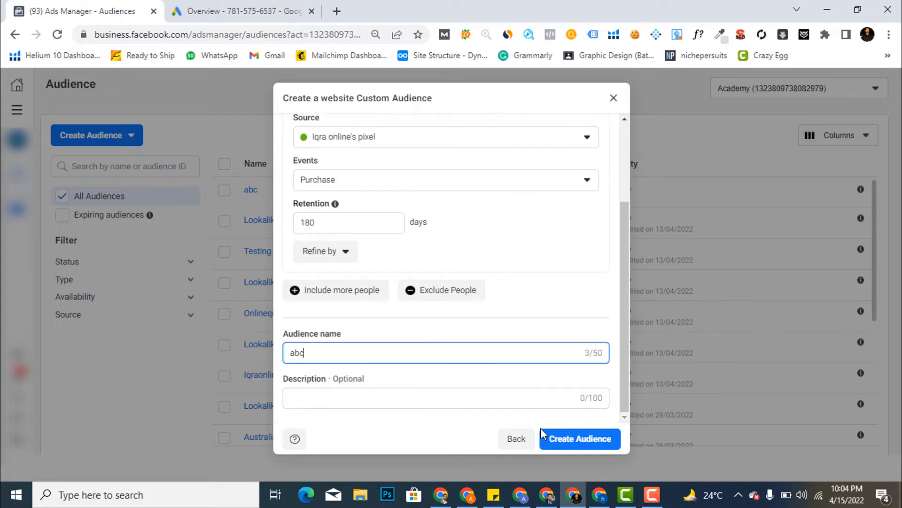
pyautogui.click(578, 440)
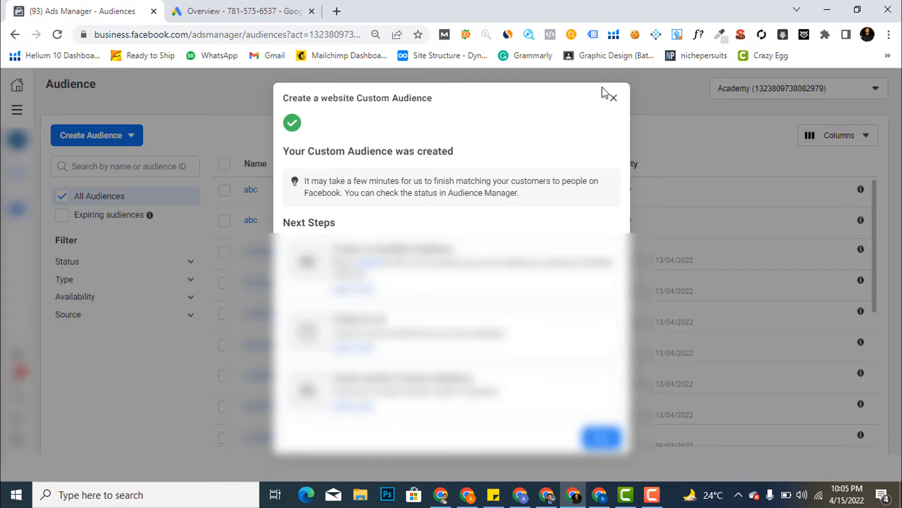
pyautogui.click(613, 98)
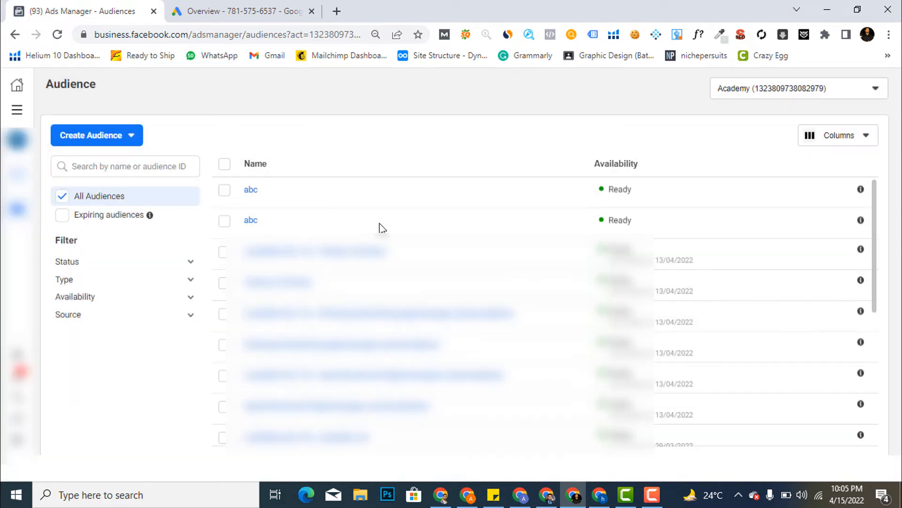
# - Start a lookalike audience and choose the abc custom audience as its source from the non-value-based sources
pyautogui.click(225, 192)
pyautogui.click(134, 140)
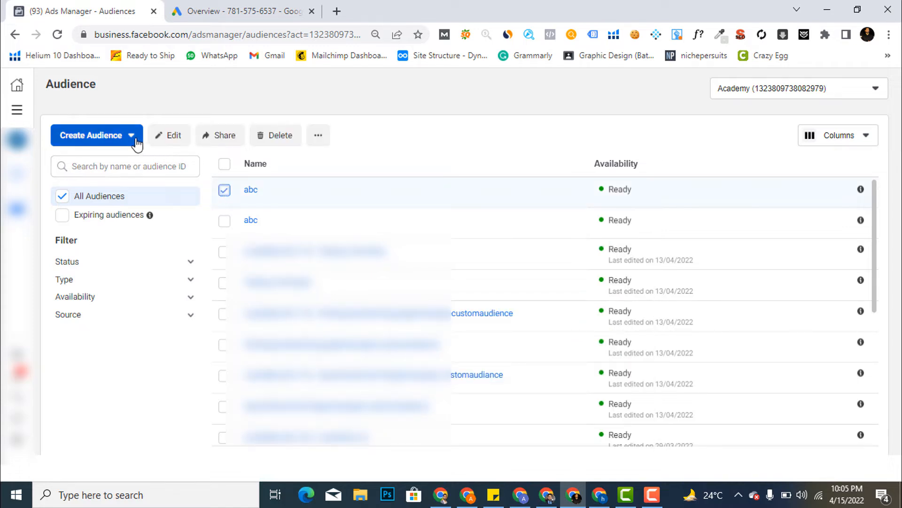
pyautogui.click(123, 192)
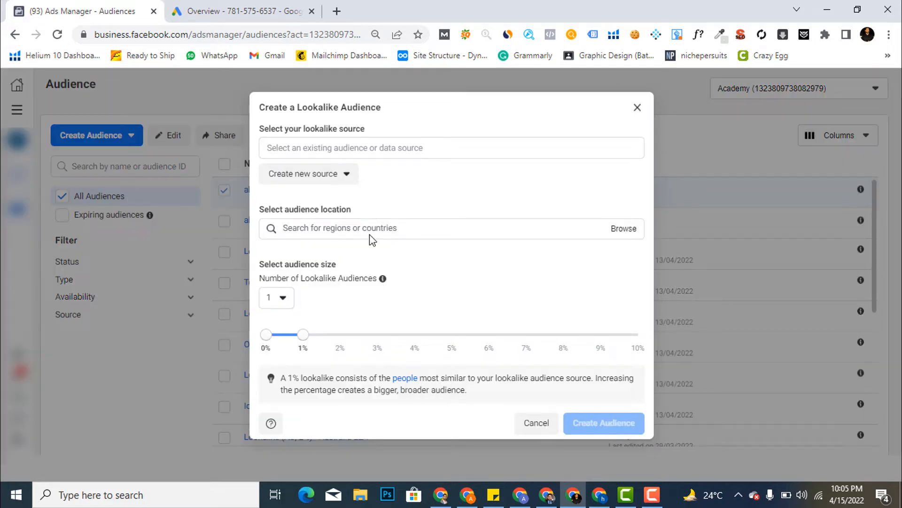
pyautogui.click(338, 148)
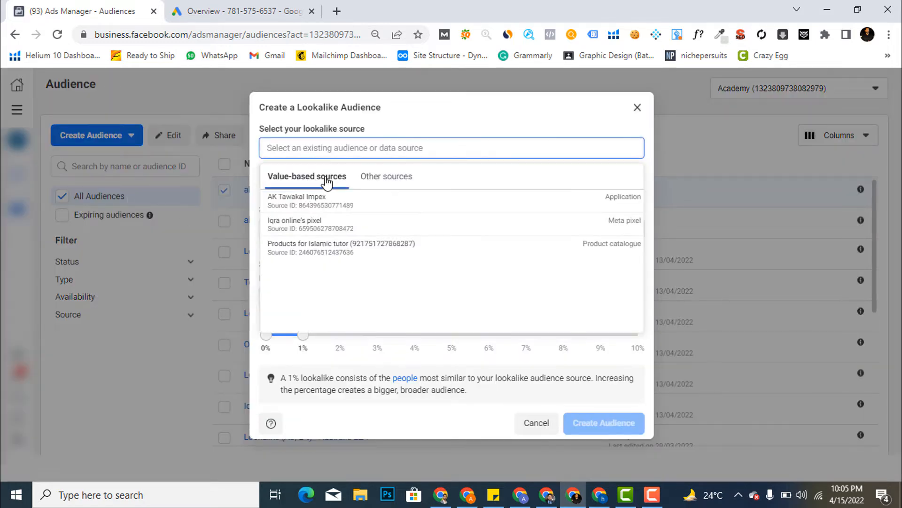
pyautogui.click(384, 177)
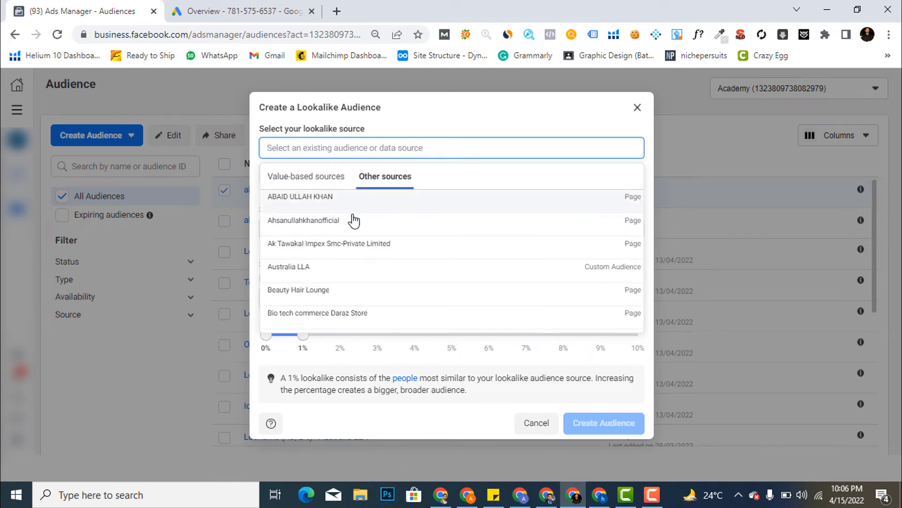
pyautogui.scroll(-10, 393, 252)
pyautogui.scroll(-2, 395, 253)
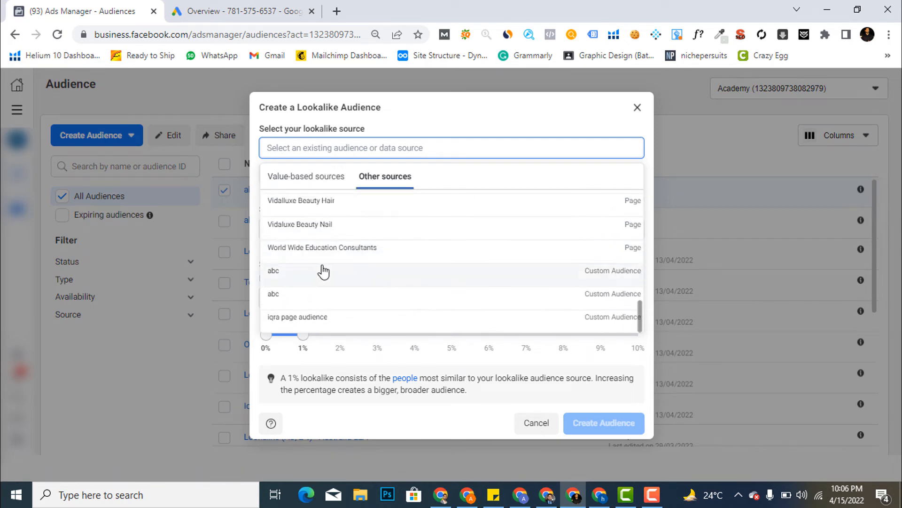
pyautogui.click(322, 279)
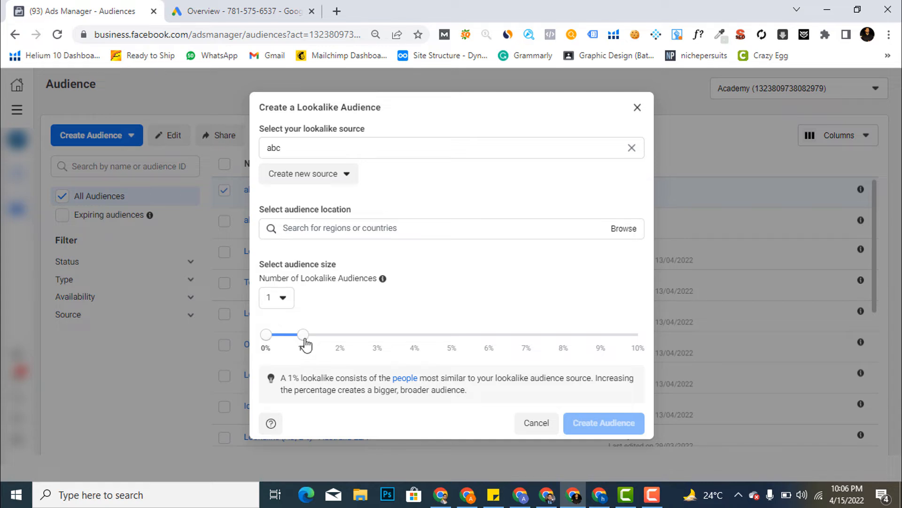
# - Try other lookalike audience sizes such as 6% and 2%, and return the size to 1%
pyautogui.moveTo(306, 342); pyautogui.dragTo(512, 341)
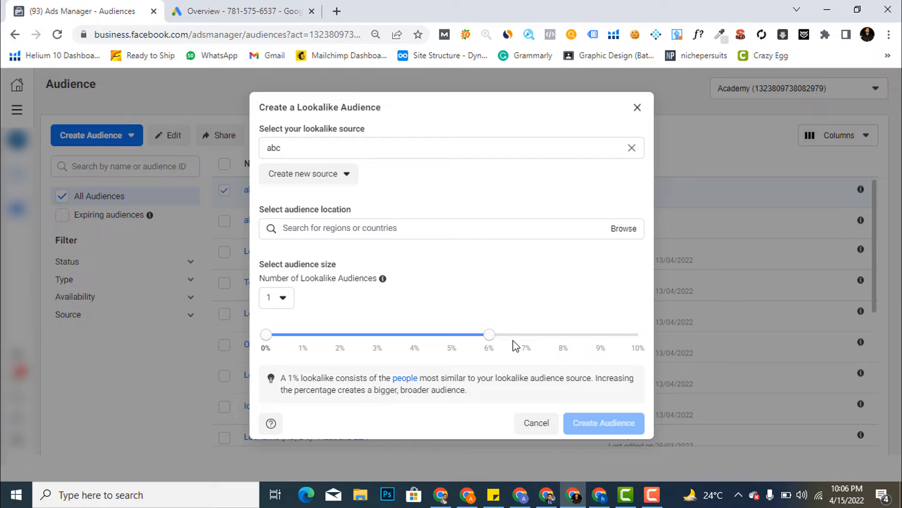
pyautogui.moveTo(513, 342); pyautogui.dragTo(559, 334)
pyautogui.moveTo(560, 338); pyautogui.dragTo(343, 337)
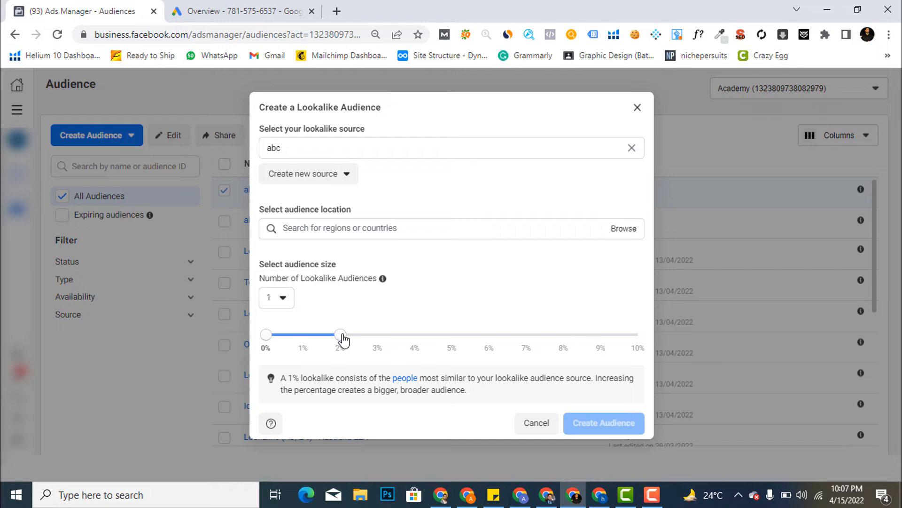
pyautogui.moveTo(343, 339); pyautogui.dragTo(308, 340)
# - Set the lookalike's location to United States, create the audience and check its availability in the list
pyautogui.click(332, 229)
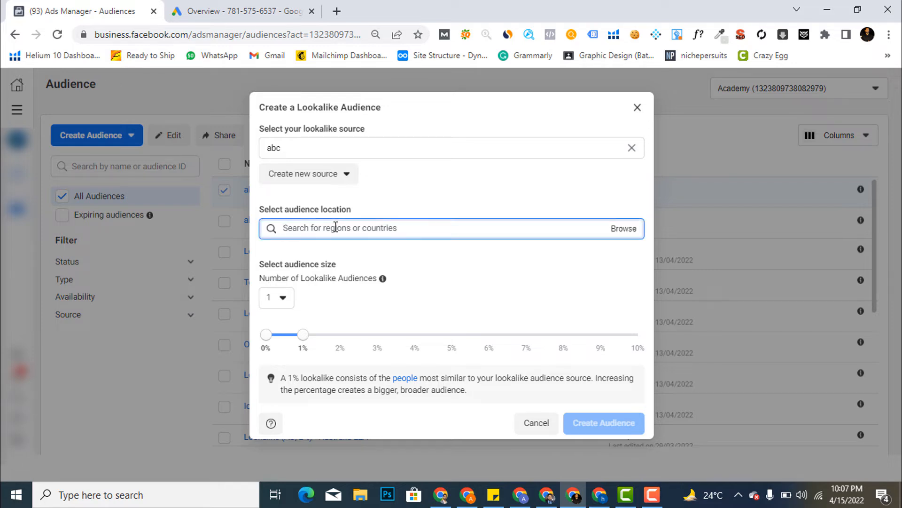
pyautogui.write('united')
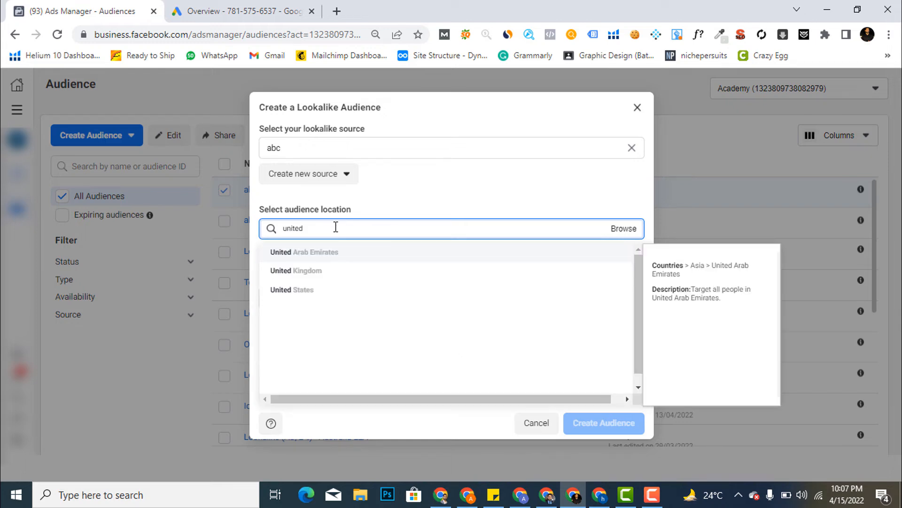
pyautogui.click(310, 292)
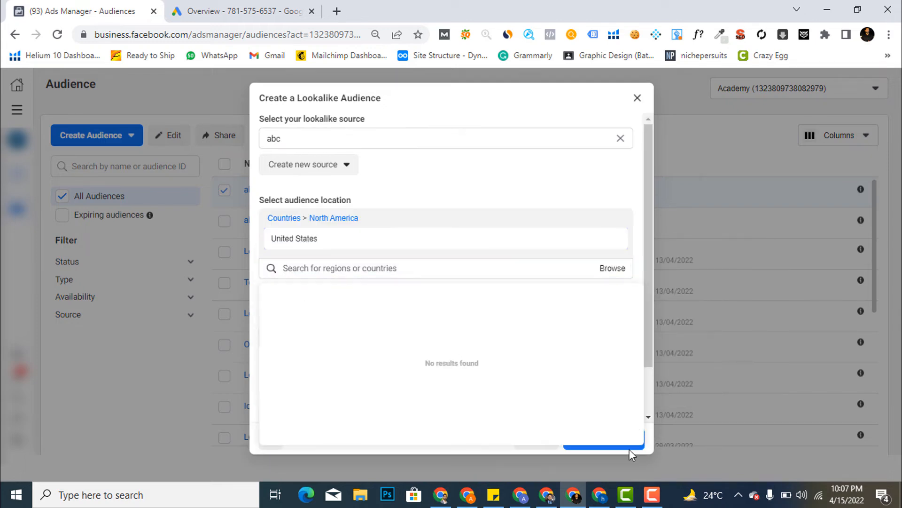
pyautogui.click(456, 194)
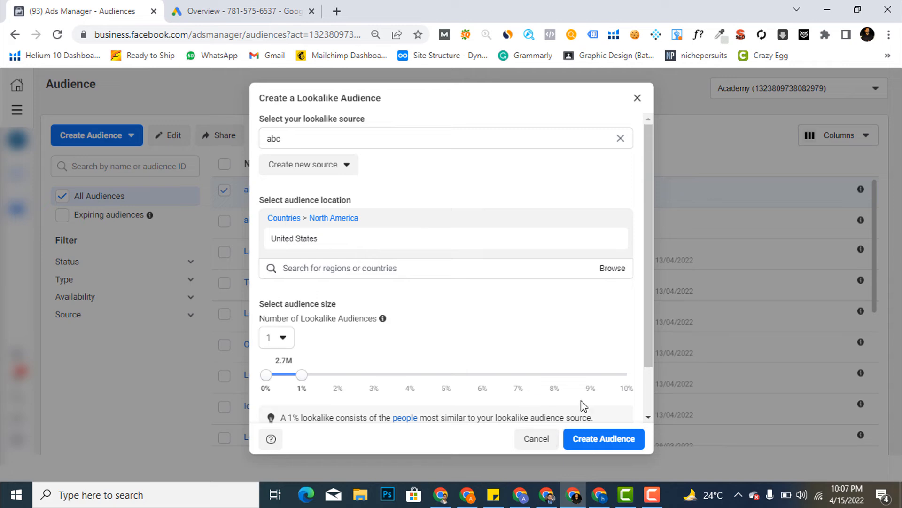
pyautogui.click(611, 441)
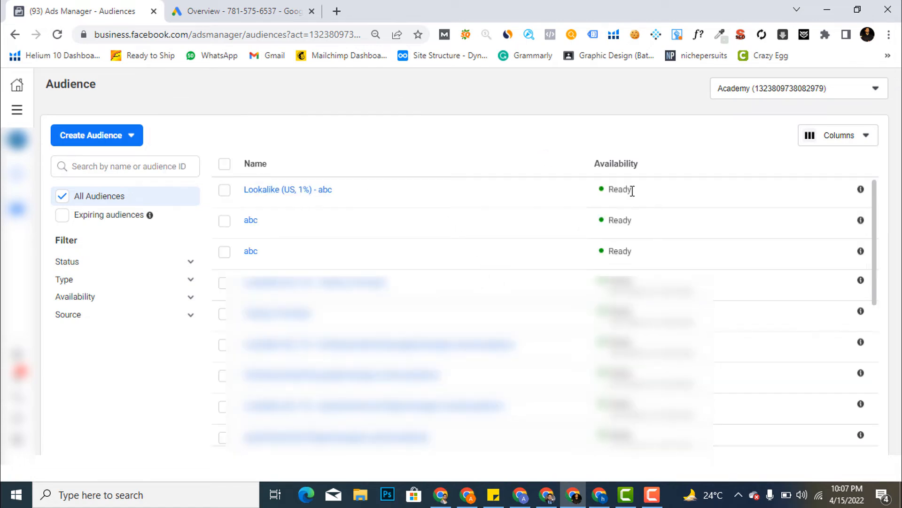
pyautogui.moveTo(633, 191); pyautogui.dragTo(610, 194)
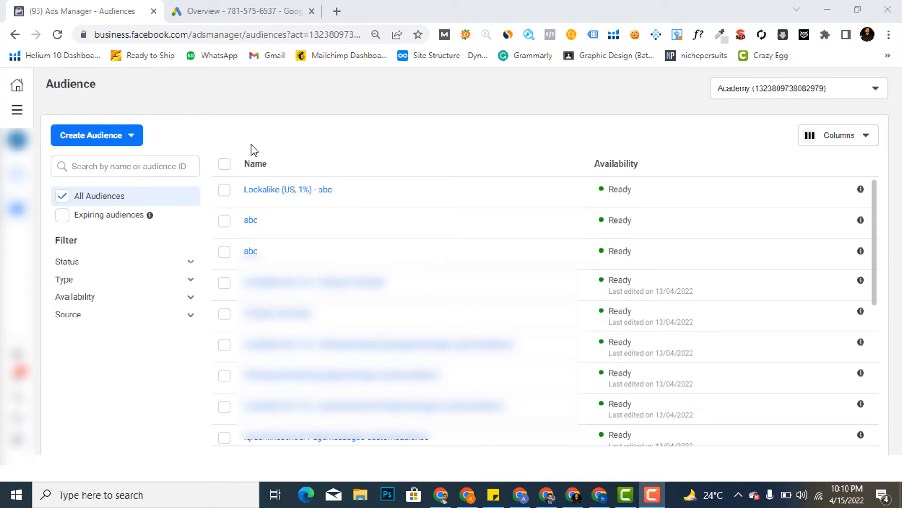
# - Start another custom audience with Facebook Page as its source
pyautogui.click(130, 144)
pyautogui.click(117, 165)
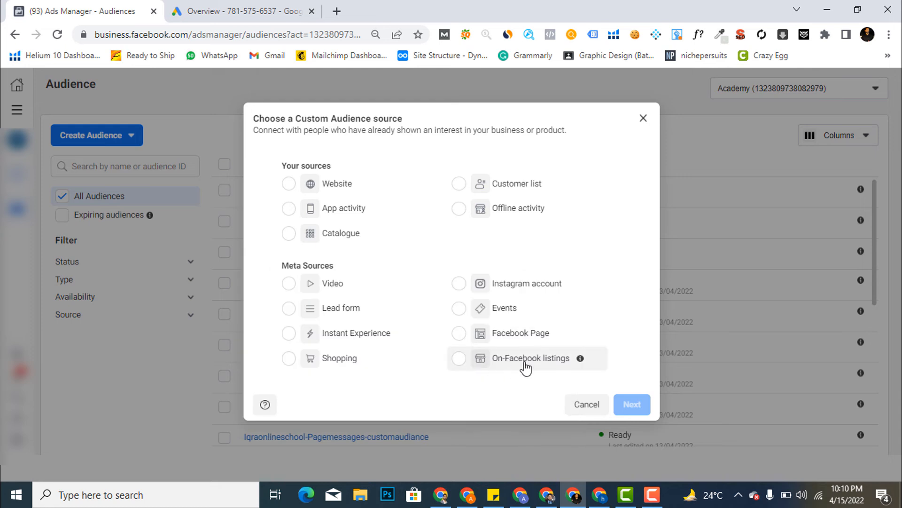
pyautogui.click(471, 336)
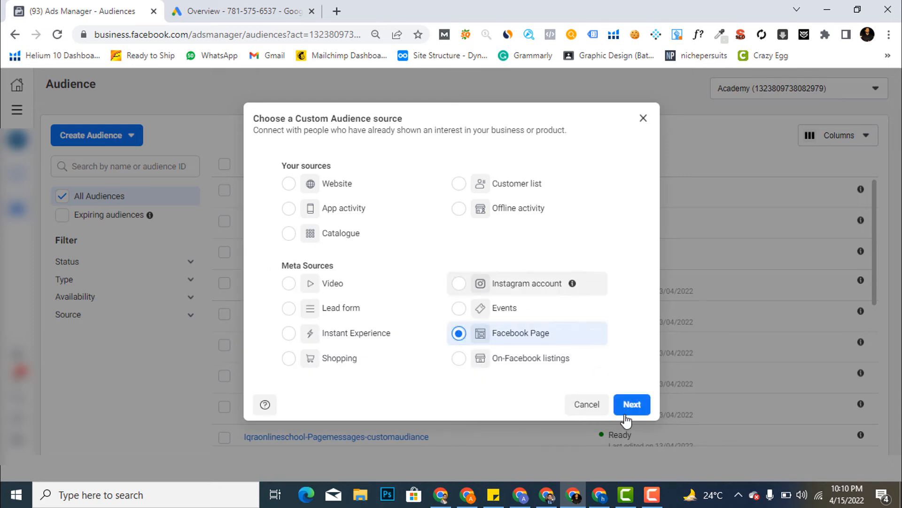
pyautogui.click(631, 405)
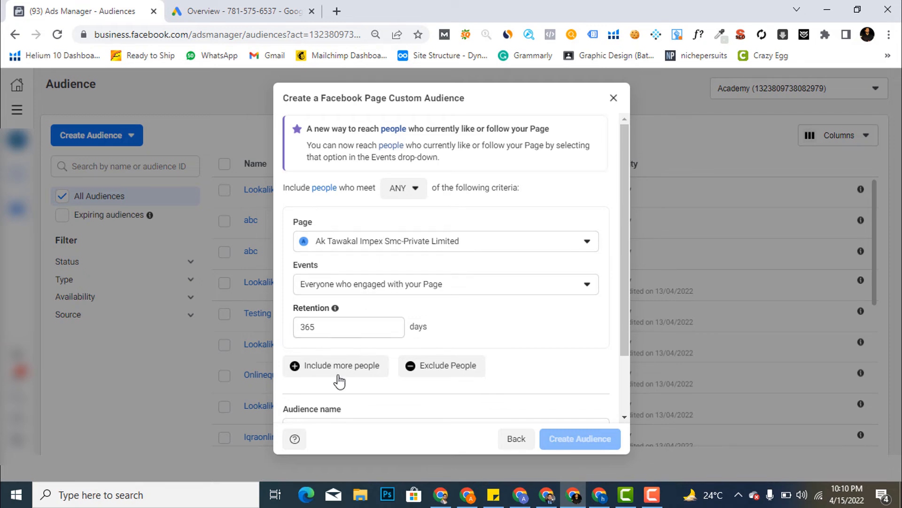
# - Name the Facebook Page audience xyz and create it
pyautogui.scroll(-2, 339, 378)
pyautogui.click(351, 356)
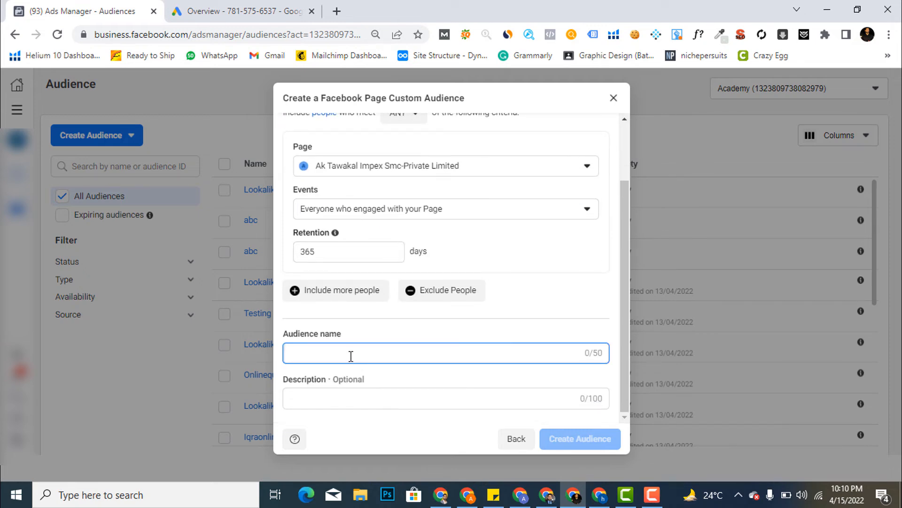
pyautogui.write('xyz')
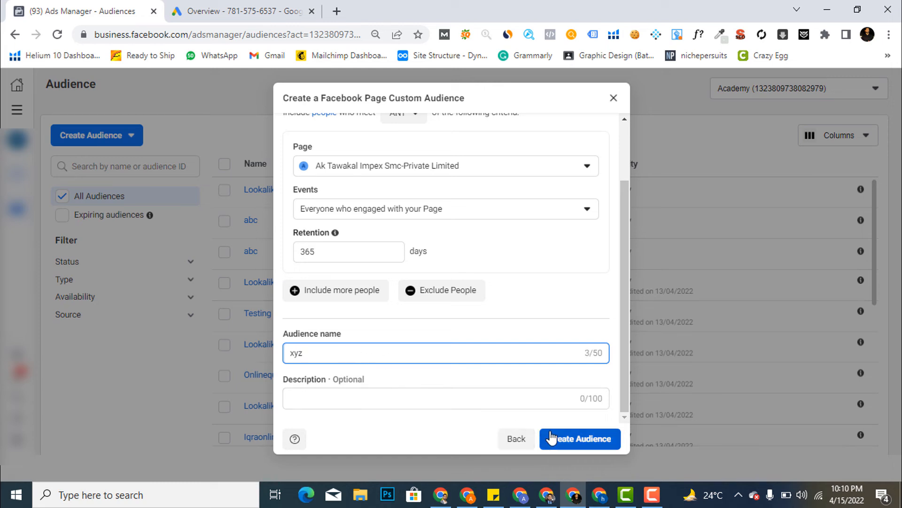
pyautogui.click(552, 437)
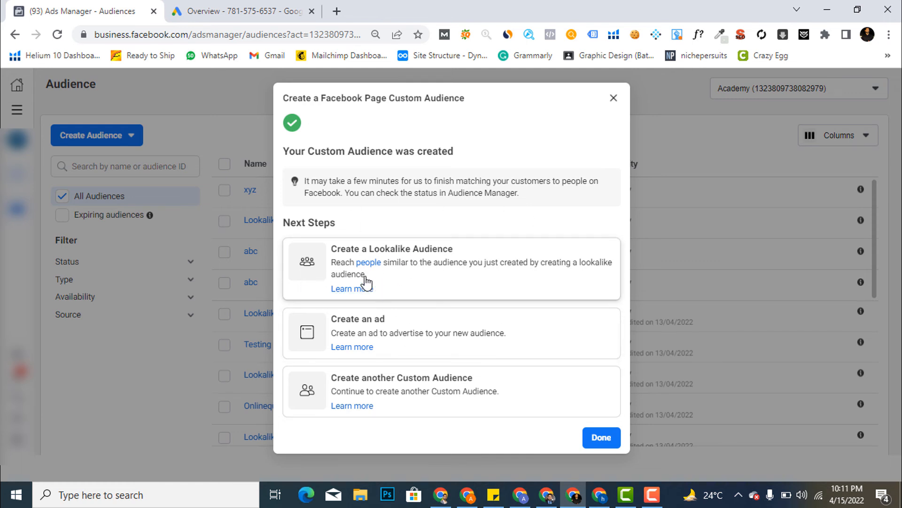
# - Open the lookalike setup offered for the new xyz audience and examine its selected source
pyautogui.click(388, 262)
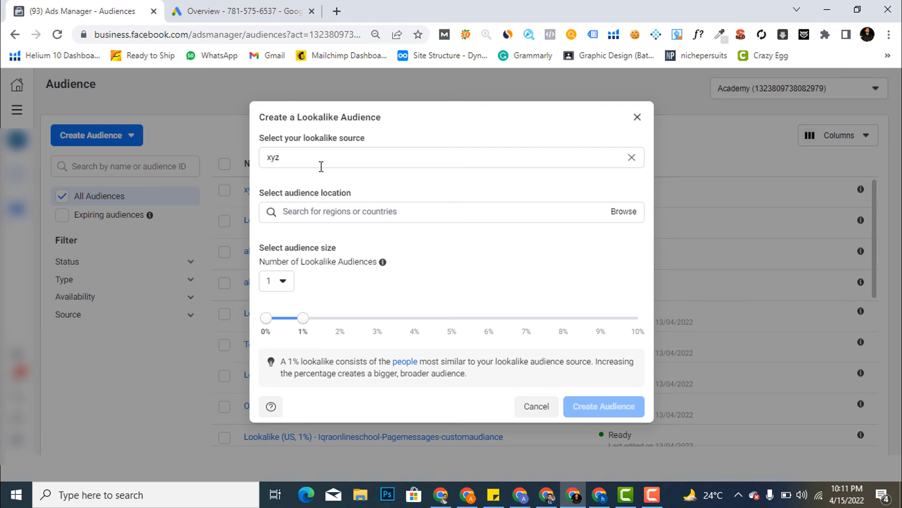
pyautogui.moveTo(288, 161); pyautogui.dragTo(238, 156)
pyautogui.click(291, 161)
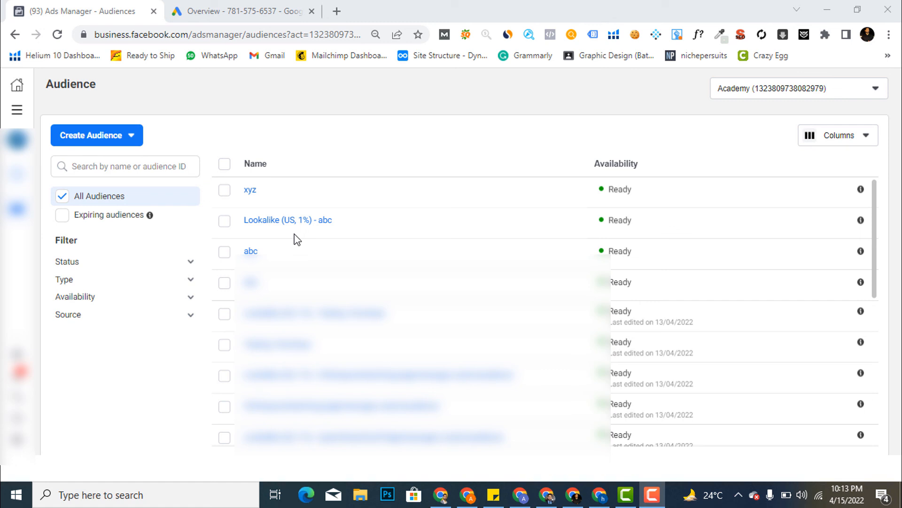
# - Look at the Google Ads overview and return to the Ads Manager audience list
pyautogui.click(230, 11)
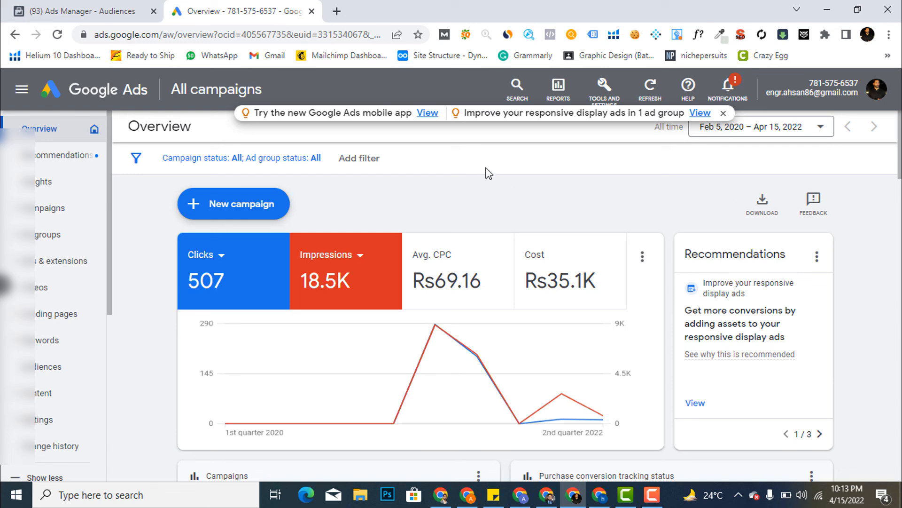
pyautogui.click(87, 7)
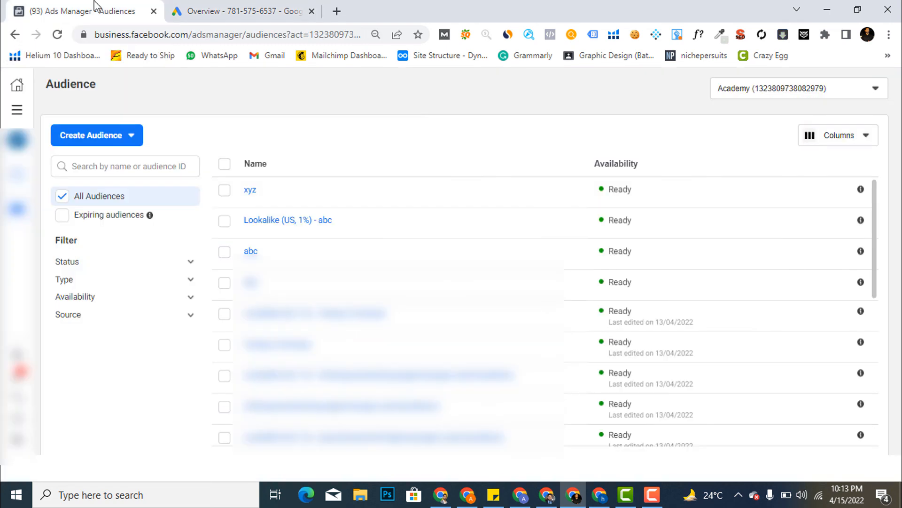